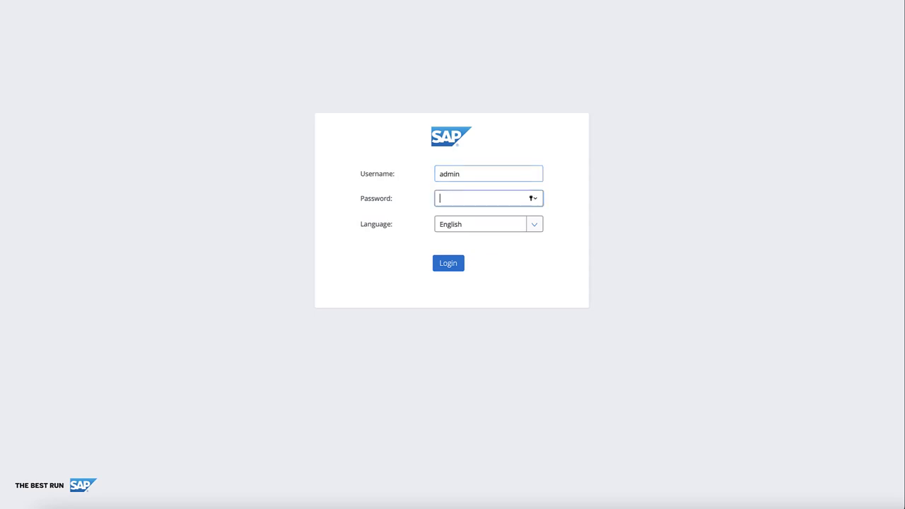
- Sign in to Backoffice as the administrator with the account password
{"action": "type", "text": "admin"}
{"action": "key", "text": "Return"}
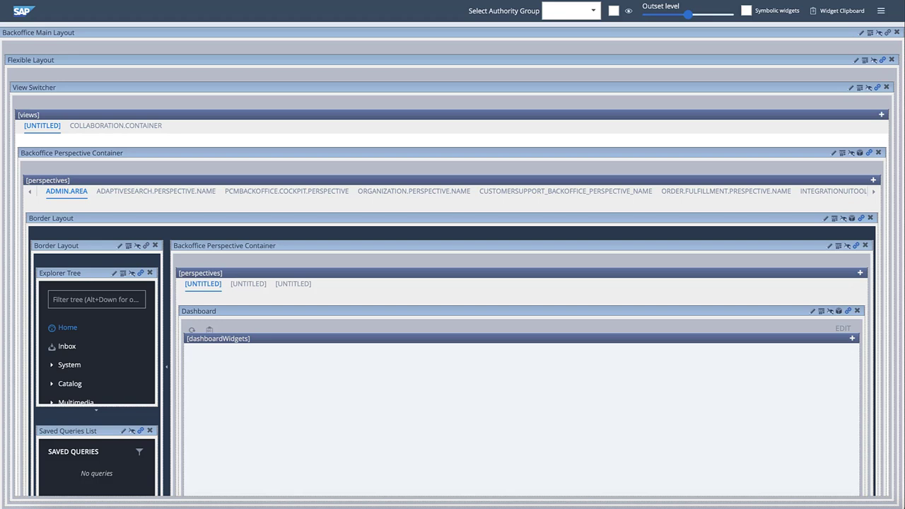
- In the Products perspective, set the Editor Area widget's Access Restrictions to authority_simple
{"action": "left_click", "coordinate": [253, 286]}
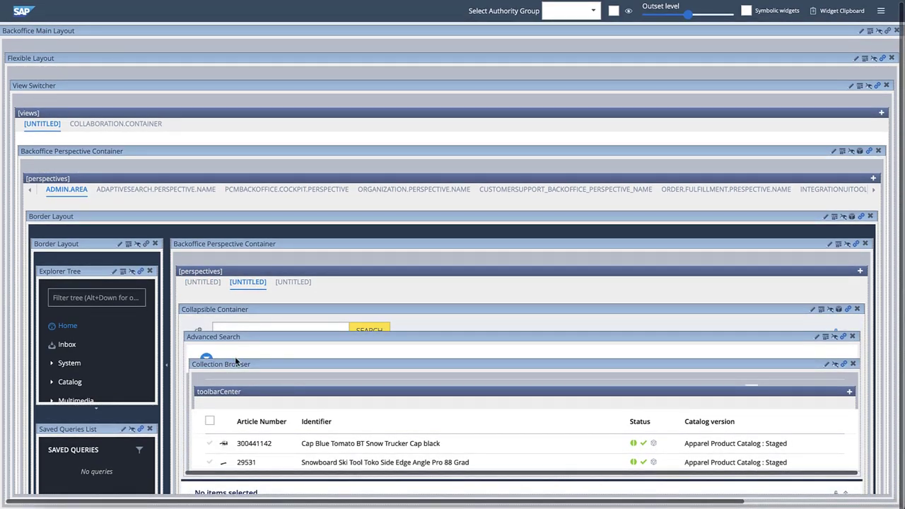
{"action": "scroll", "coordinate": [227, 442], "scroll_direction": "down", "scroll_amount": 2}
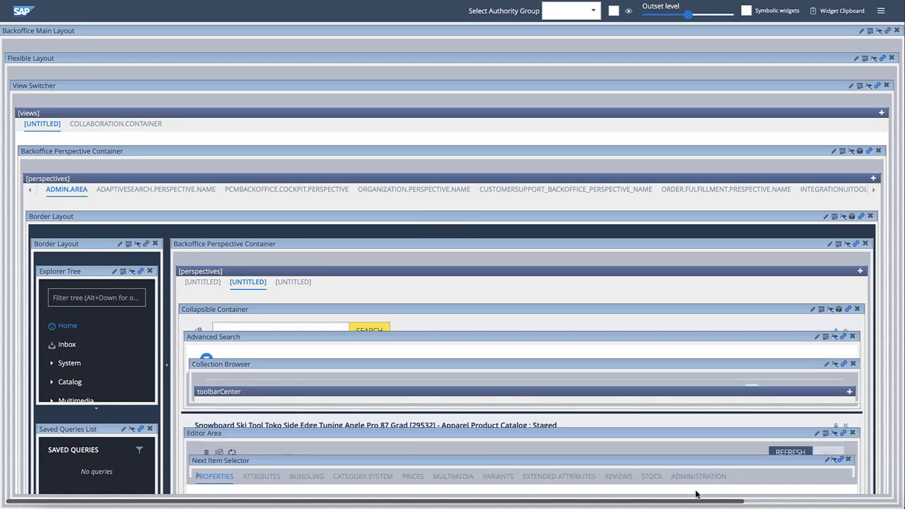
{"action": "left_click", "coordinate": [816, 434]}
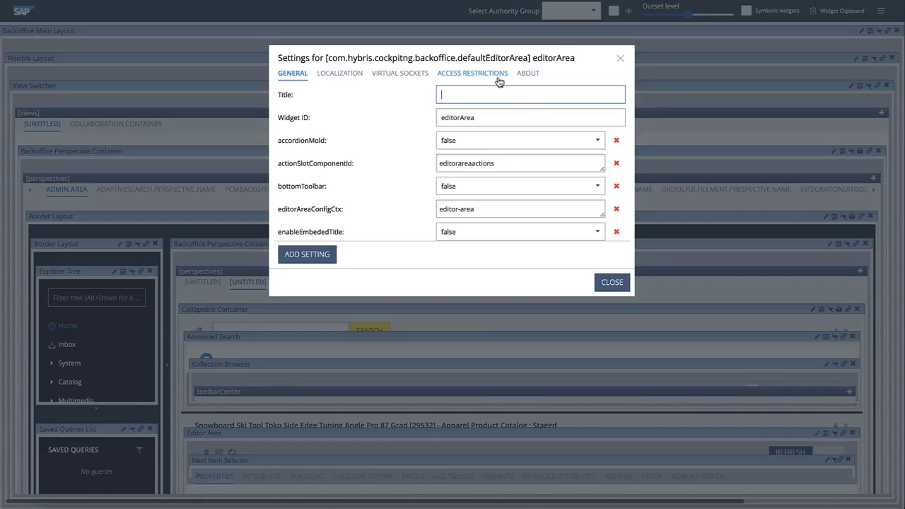
{"action": "left_click", "coordinate": [498, 78]}
{"action": "left_click", "coordinate": [488, 91]}
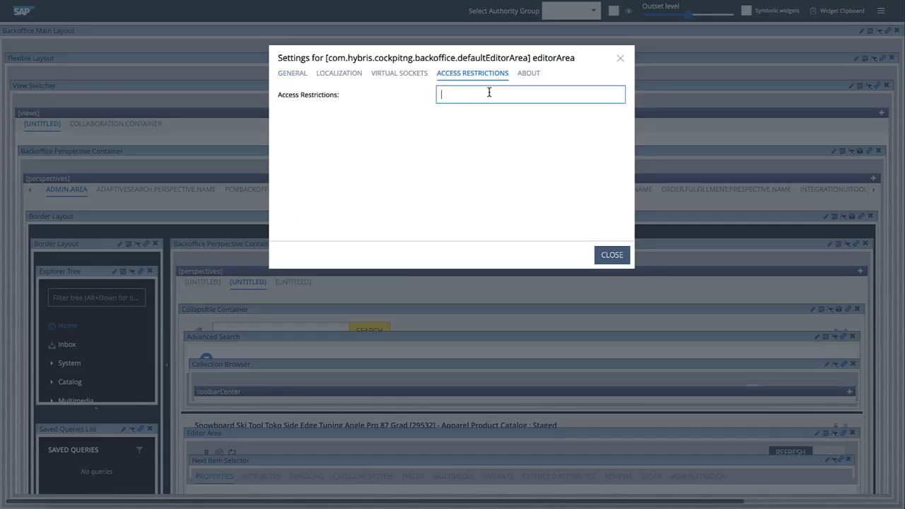
{"action": "type", "text": "authority_simple"}
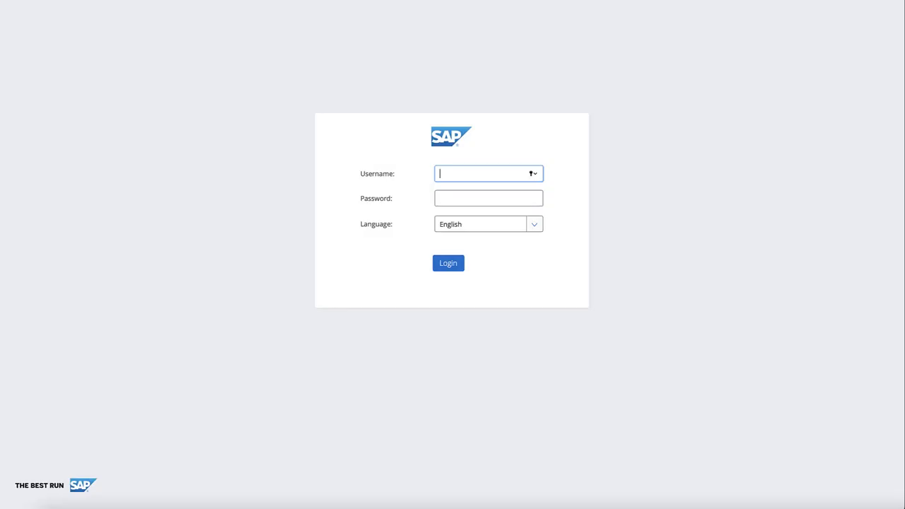
- Log in as the simple test user with its password
{"action": "type", "text": "simple"}
{"action": "key", "text": "Tab"}
{"action": "type", "text": "1234"}
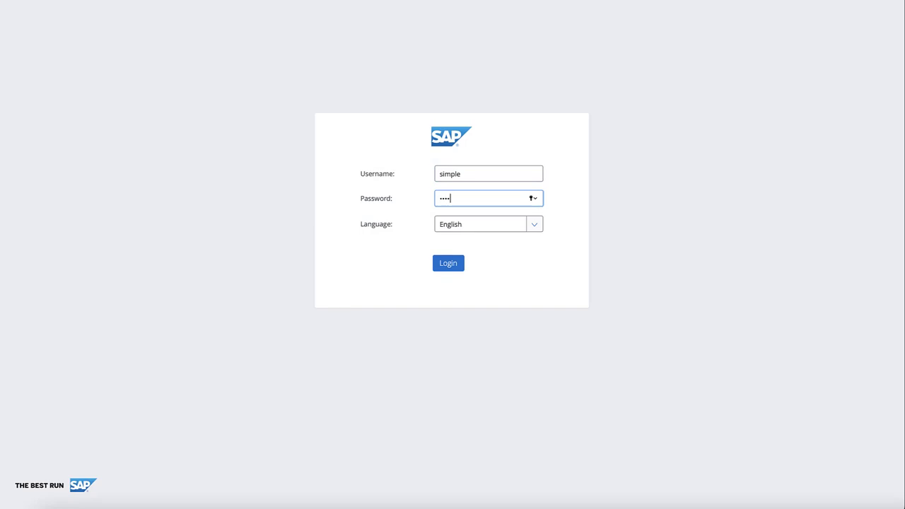
{"action": "key", "text": "Return"}
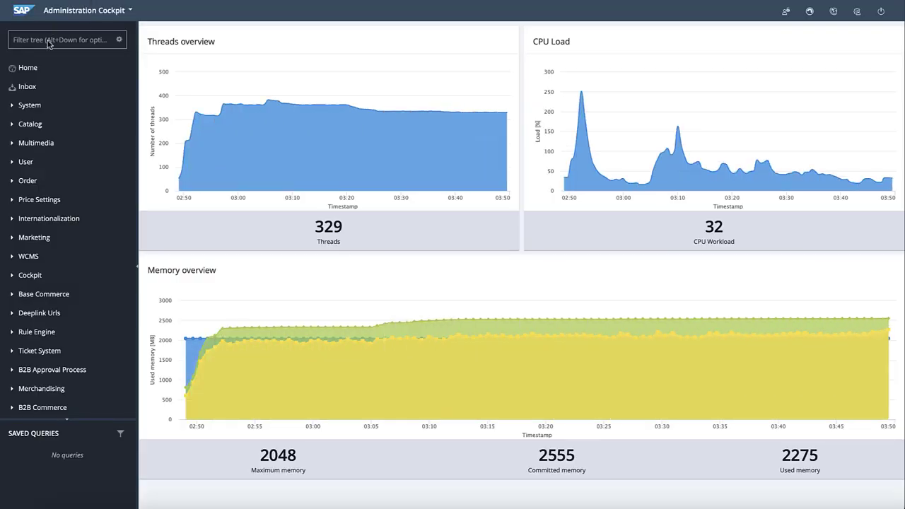
- Open the first product, the Cap Blue Tomato BT Snow Trucker Cap, from Catalog > Products
{"action": "left_click", "coordinate": [28, 127]}
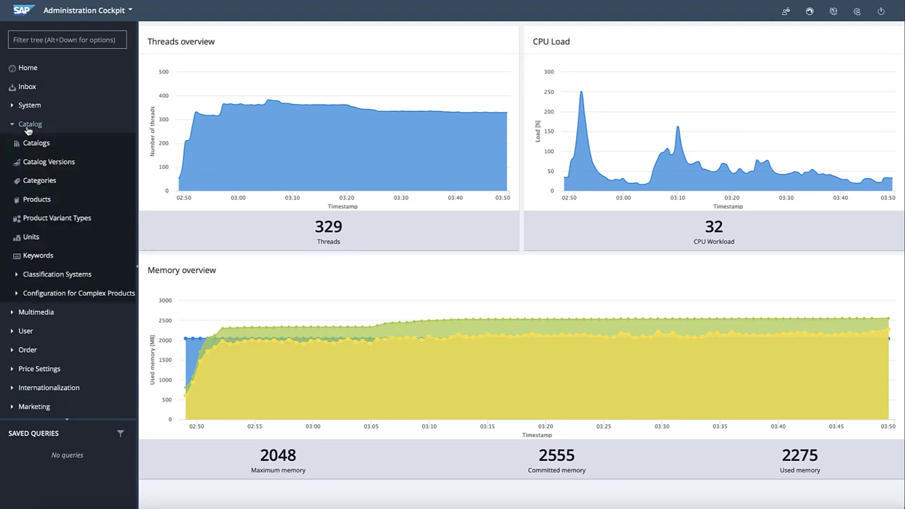
{"action": "left_click", "coordinate": [34, 202]}
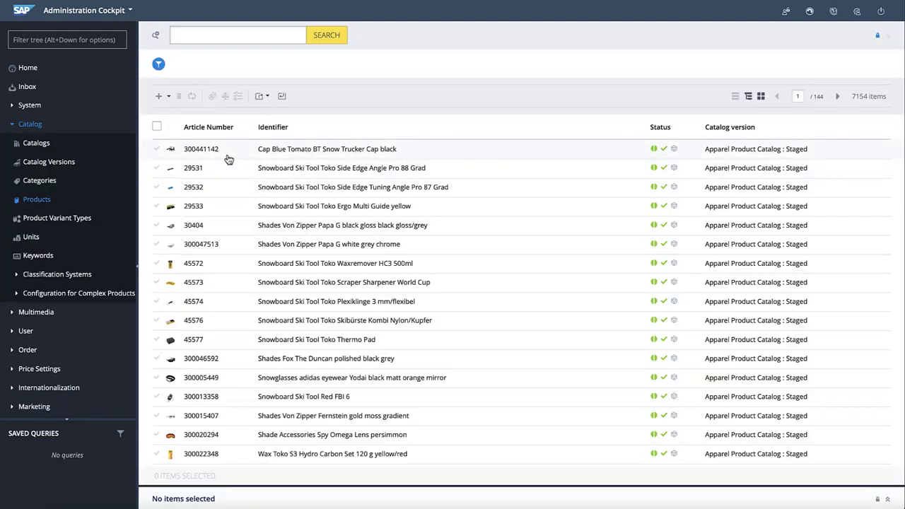
{"action": "left_click", "coordinate": [229, 158]}
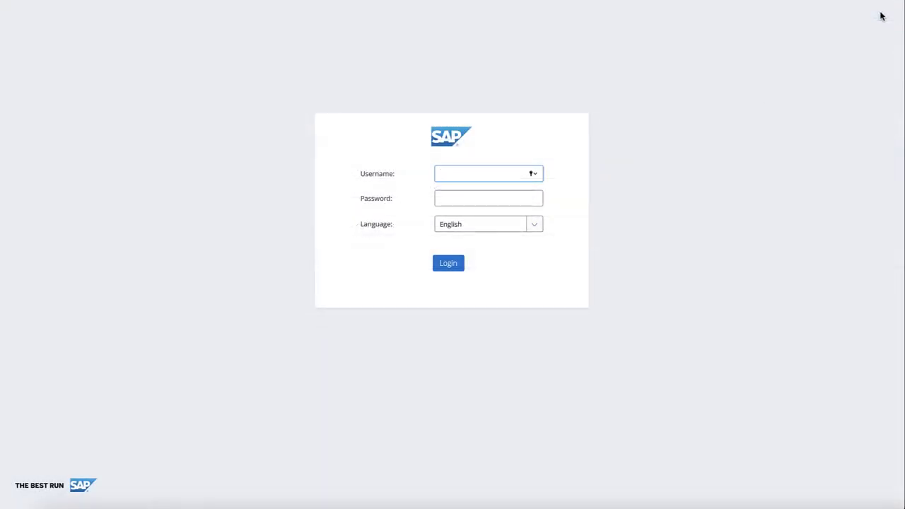
- Log in as the advanced test user with its password
{"action": "type", "text": "advanced"}
{"action": "key", "text": "Tab"}
{"action": "type", "text": "abc"}
{"action": "key", "text": "Return"}
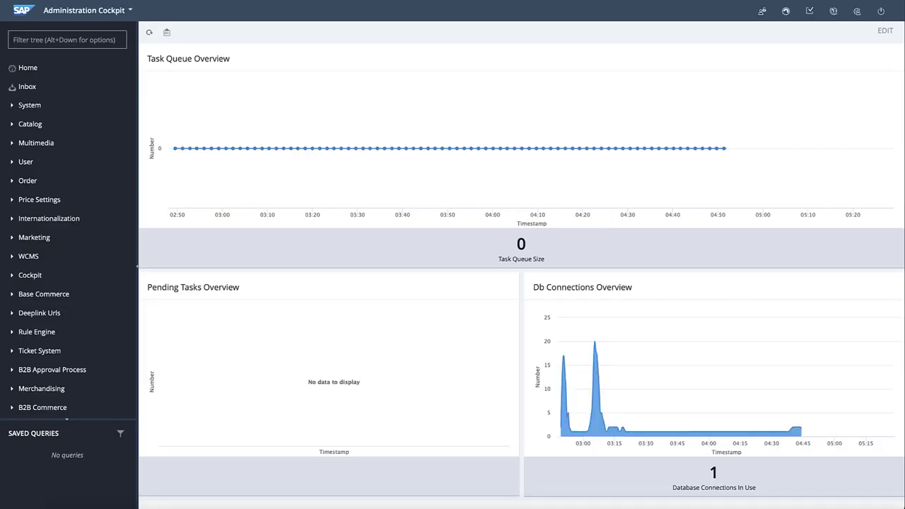
- Open the Cap Blue Tomato product from Catalog > Products, leaving the Edit area empty
{"action": "left_click", "coordinate": [42, 125]}
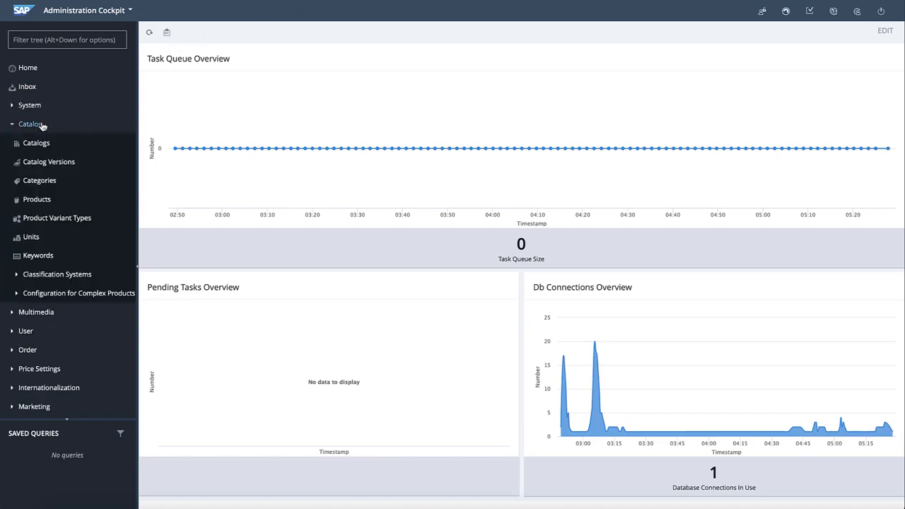
{"action": "left_click", "coordinate": [39, 200]}
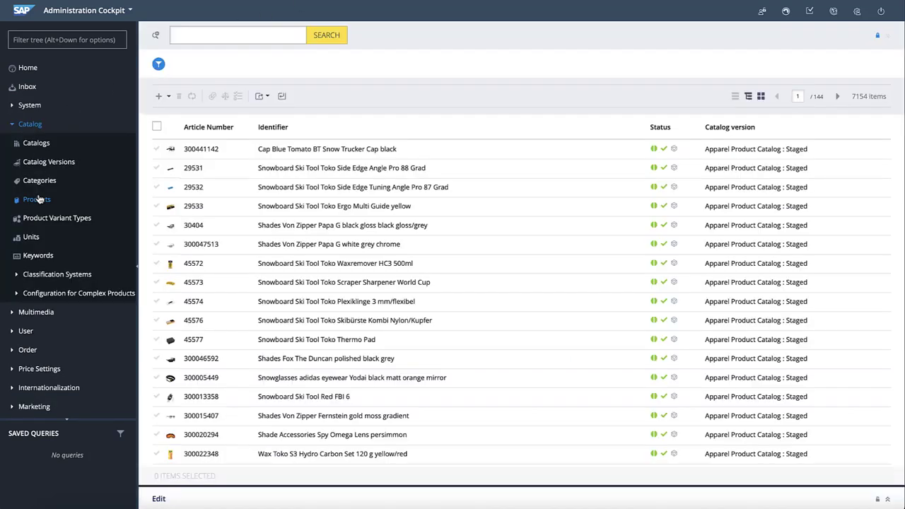
{"action": "left_click", "coordinate": [217, 156]}
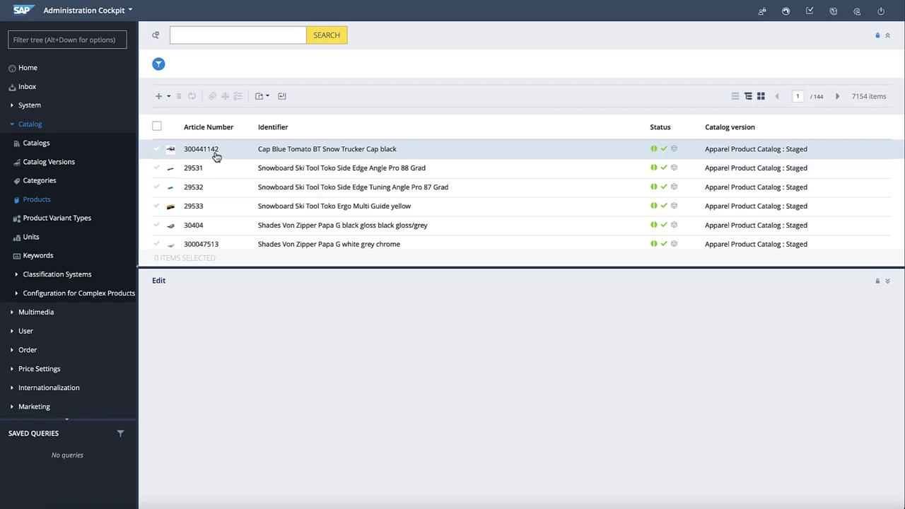
- Log back in as the administrator with the account password
{"action": "type", "text": "admin"}
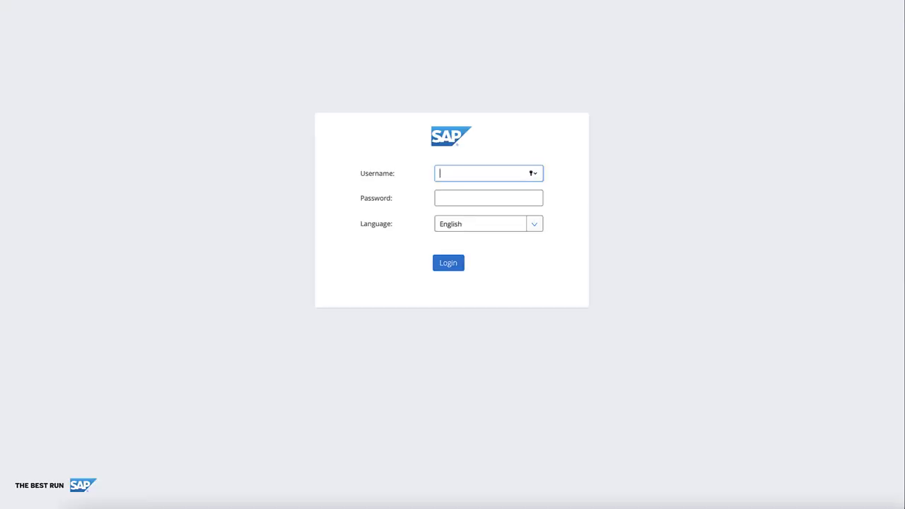
{"action": "key", "text": "Tab"}
{"action": "type", "text": "nimda"}
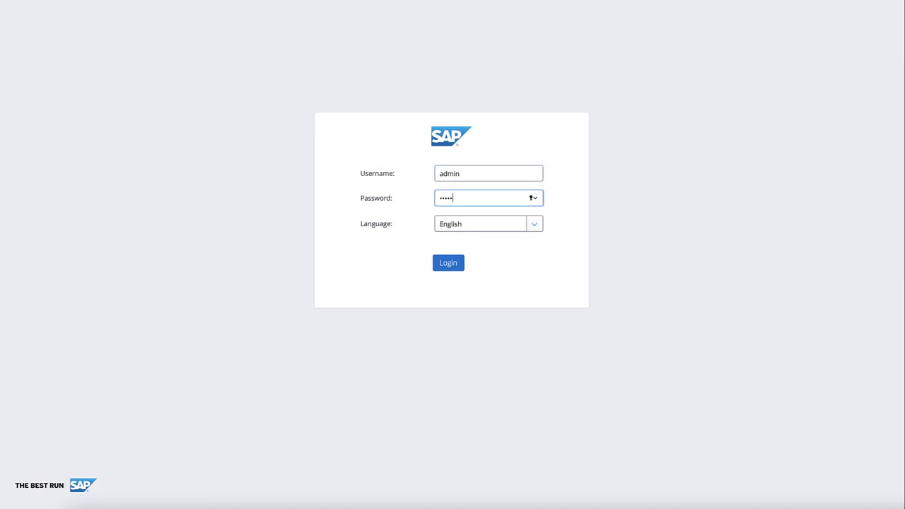
{"action": "key", "text": "Return"}
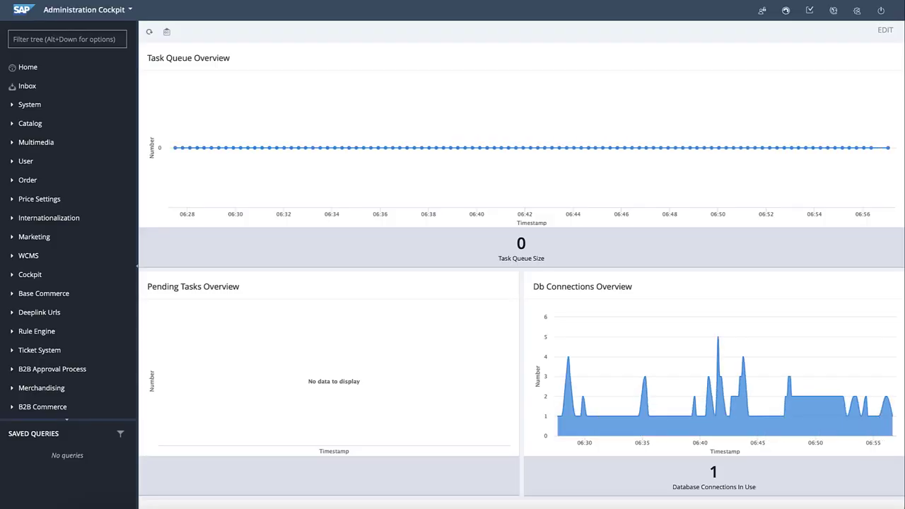
- Enter layout editing mode with F4 and preview the layout as advanced_group
{"action": "key", "text": "F4"}
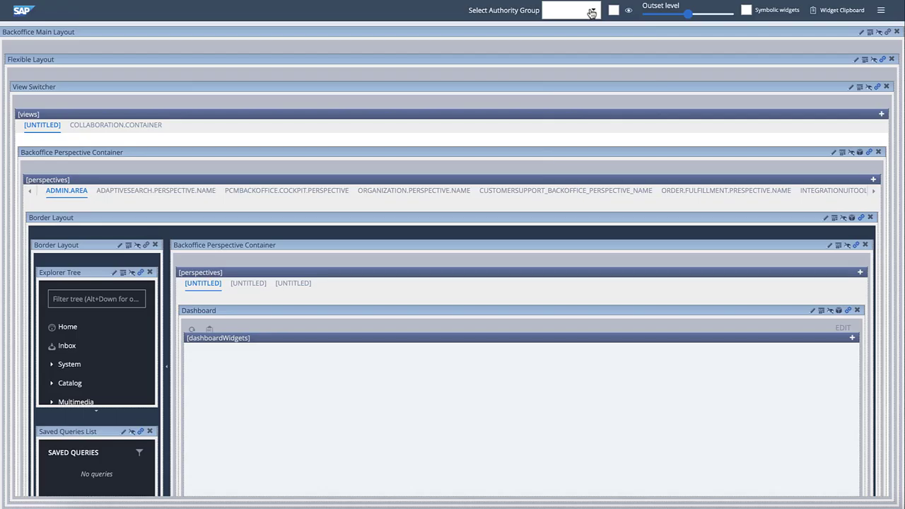
{"action": "left_click", "coordinate": [591, 13]}
{"action": "scroll", "coordinate": [580, 68], "scroll_direction": "down", "scroll_amount": 5}
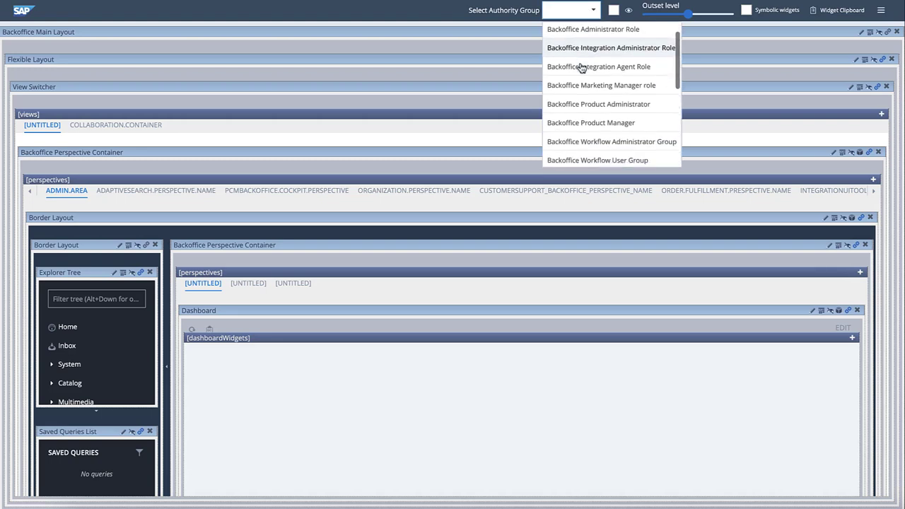
{"action": "scroll", "coordinate": [580, 67], "scroll_direction": "down", "scroll_amount": 4}
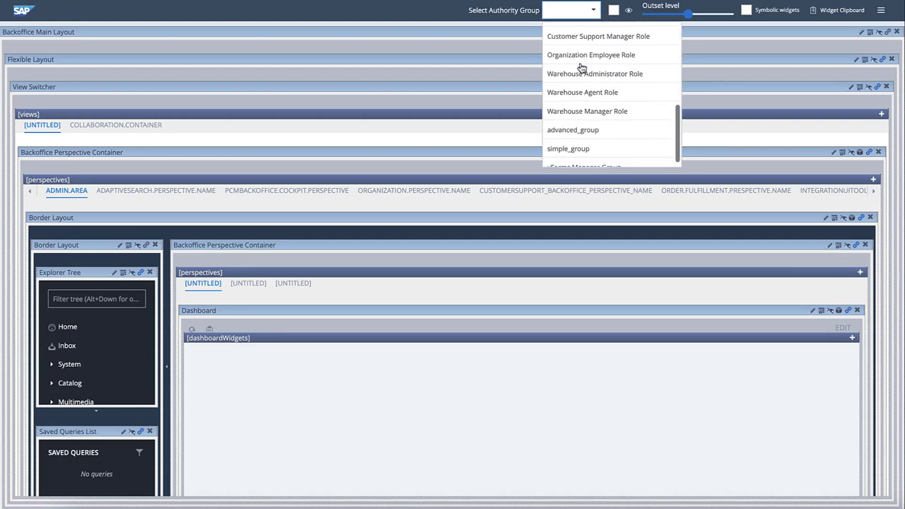
{"action": "left_click", "coordinate": [582, 130]}
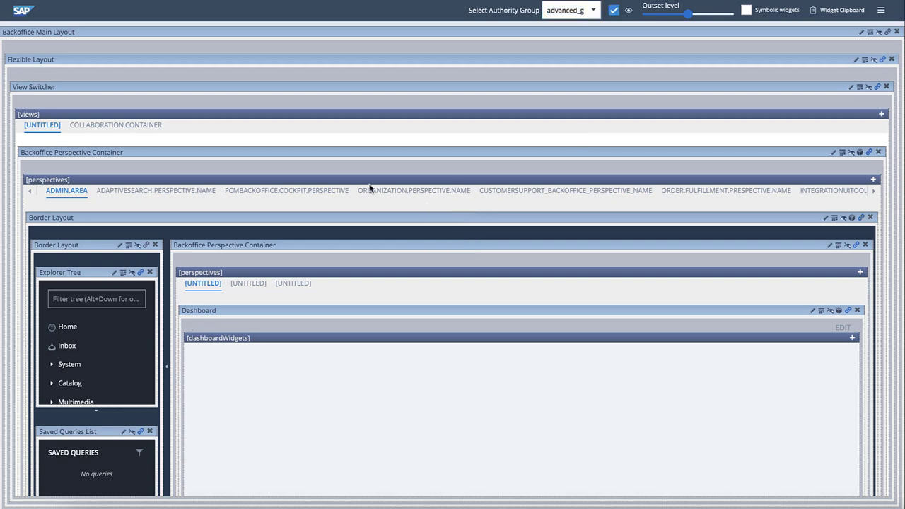
- Load the Catalog > Products list into the previewed layout
{"action": "left_click", "coordinate": [110, 386]}
{"action": "scroll", "coordinate": [80, 393], "scroll_direction": "down", "scroll_amount": 2}
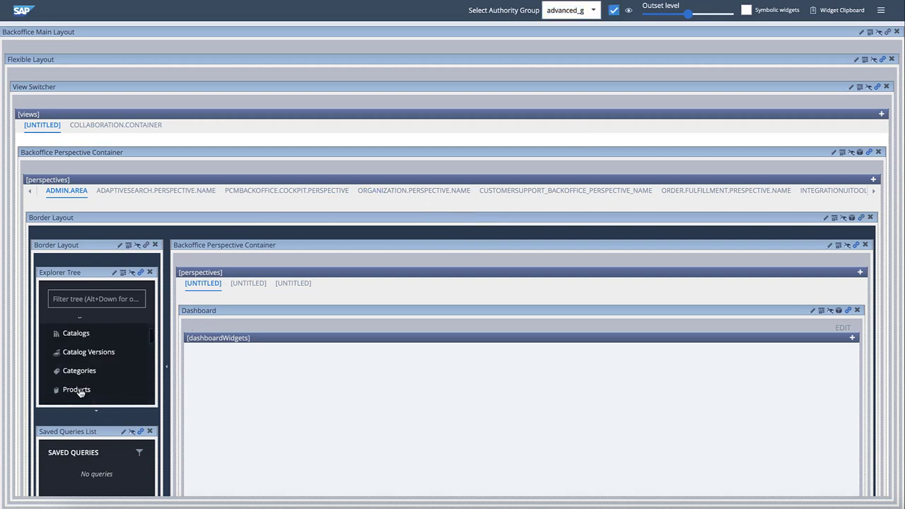
{"action": "left_click", "coordinate": [77, 390]}
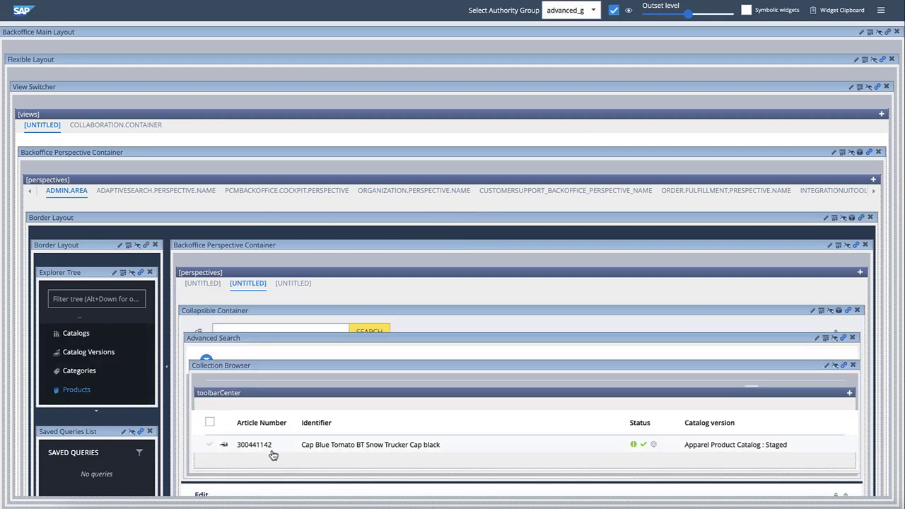
- Add the Breadboard OutputTestWidget to the product Edit area's bottom slot with ADD & CONNECT
{"action": "left_click", "coordinate": [852, 436]}
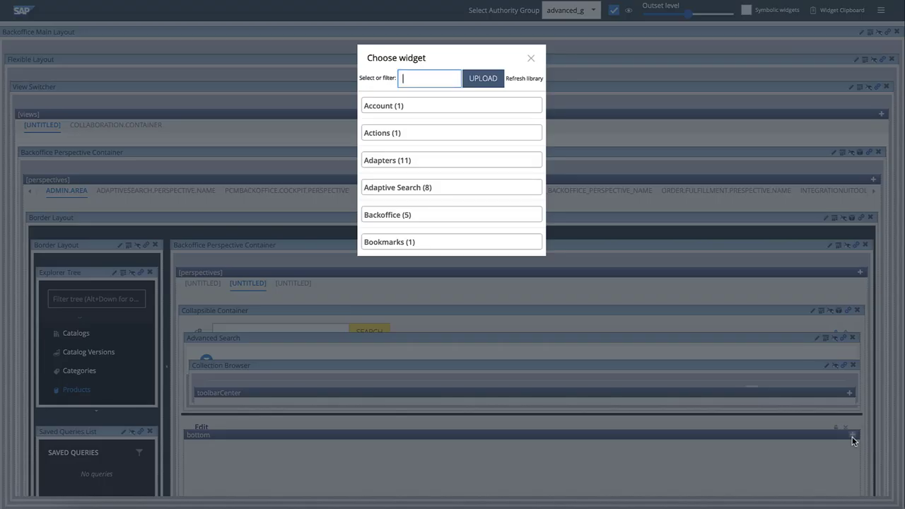
{"action": "type", "text": "output"}
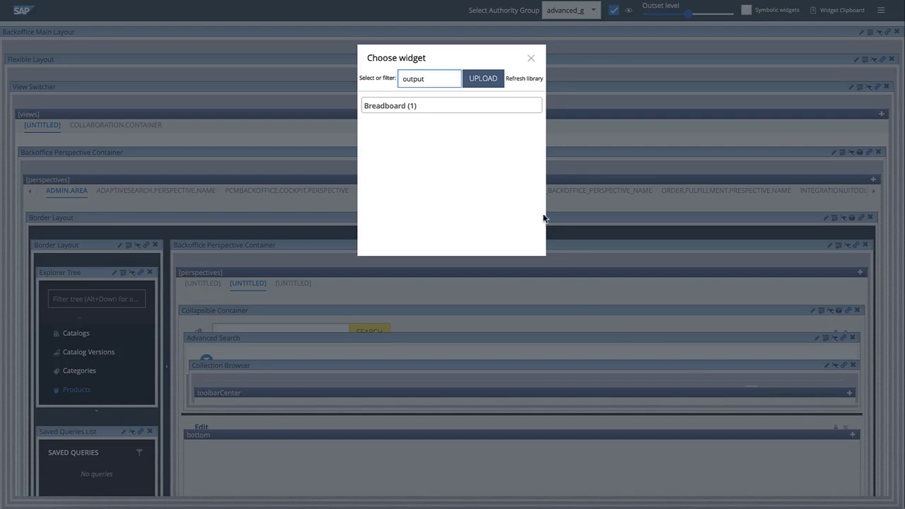
{"action": "left_click", "coordinate": [439, 112]}
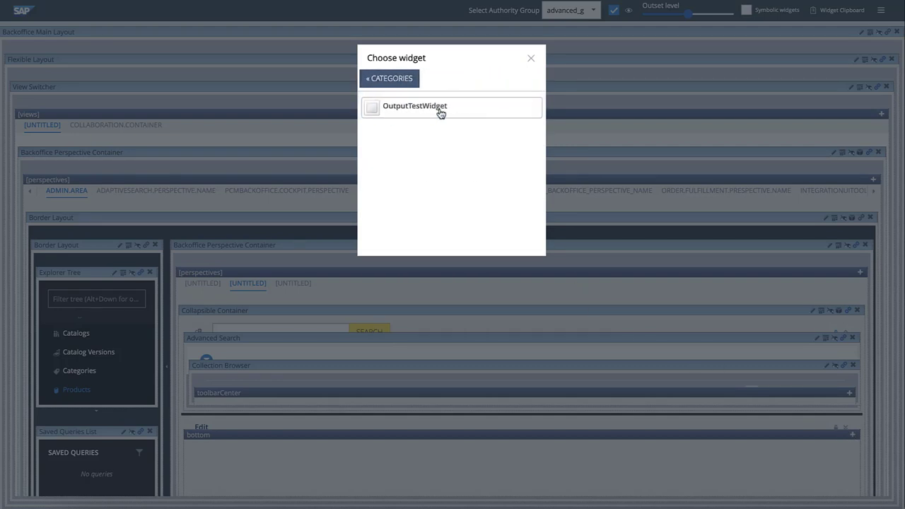
{"action": "left_click", "coordinate": [440, 111]}
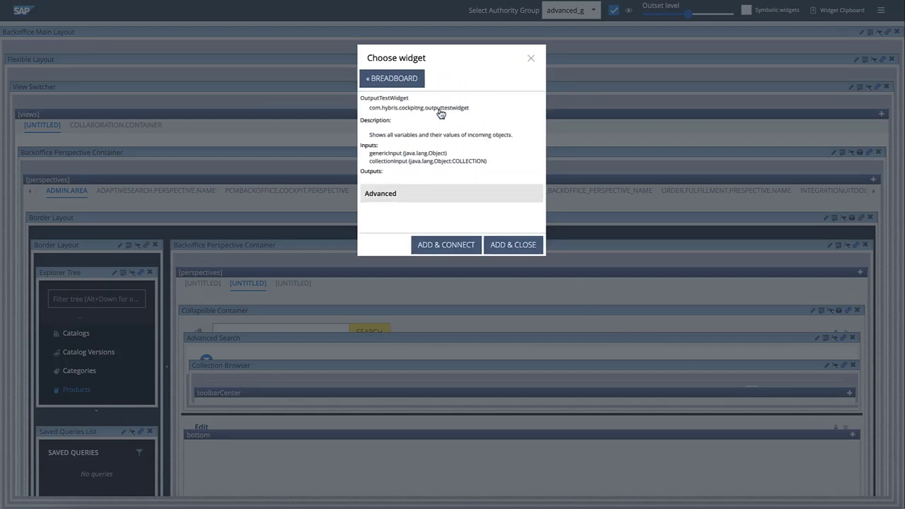
{"action": "left_click", "coordinate": [447, 246]}
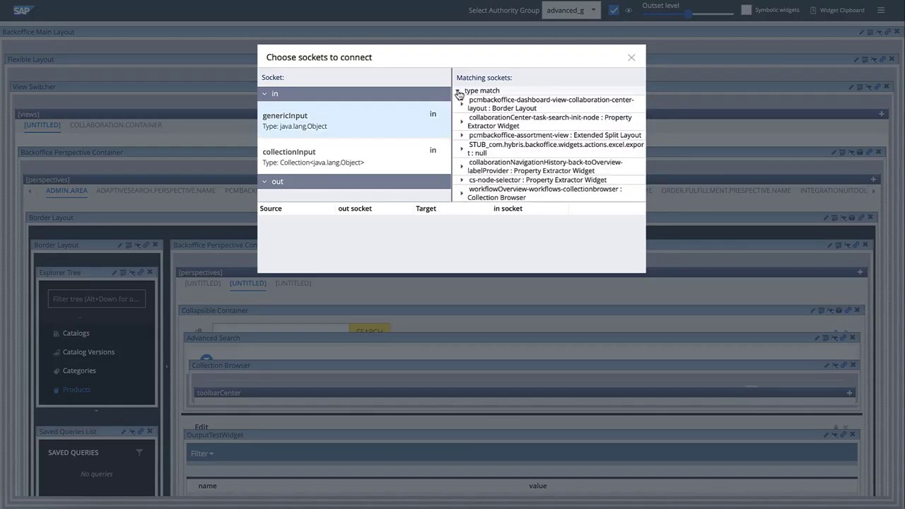
- Connect the widget's genericInput to the hmc2list Collection Browser's selectedItem output
{"action": "key", "text": "super+f"}
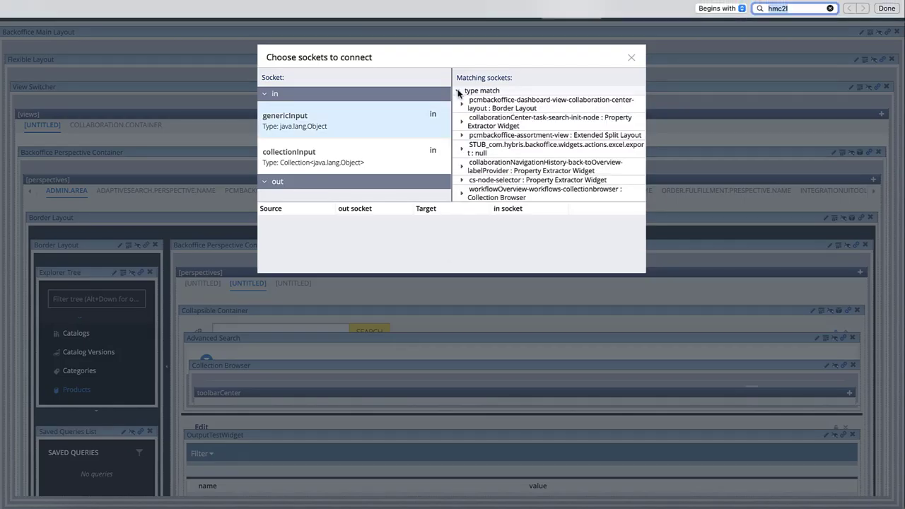
{"action": "type", "text": "hmc2"}
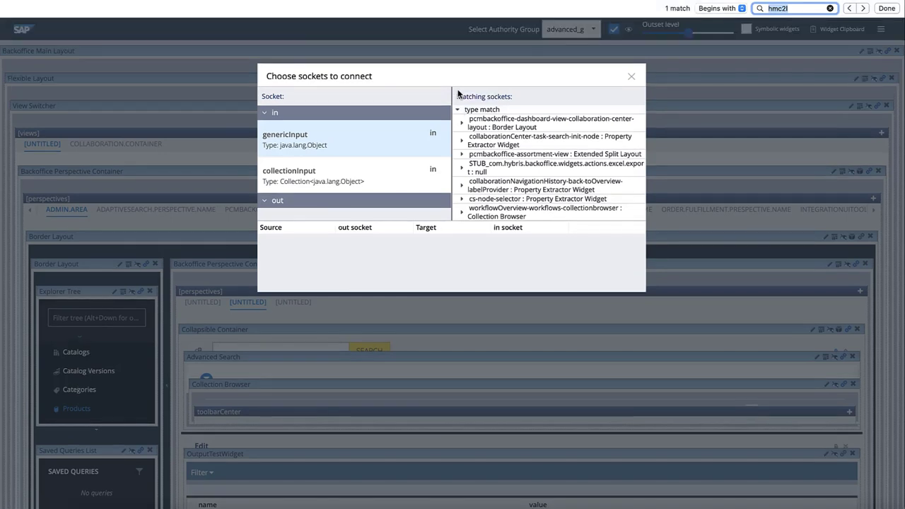
{"action": "scroll", "coordinate": [499, 115], "scroll_direction": "down", "scroll_amount": 5}
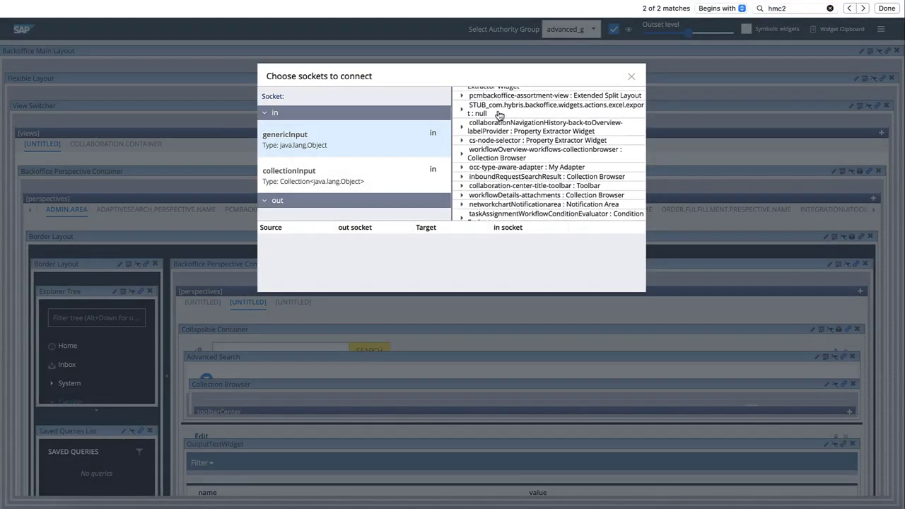
{"action": "left_click", "coordinate": [467, 153]}
{"action": "left_click", "coordinate": [470, 167]}
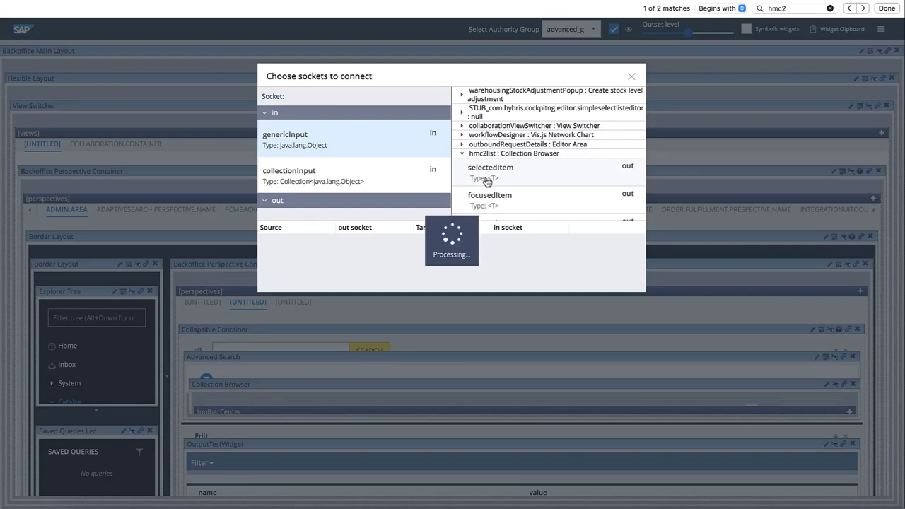
{"action": "key", "text": "Escape"}
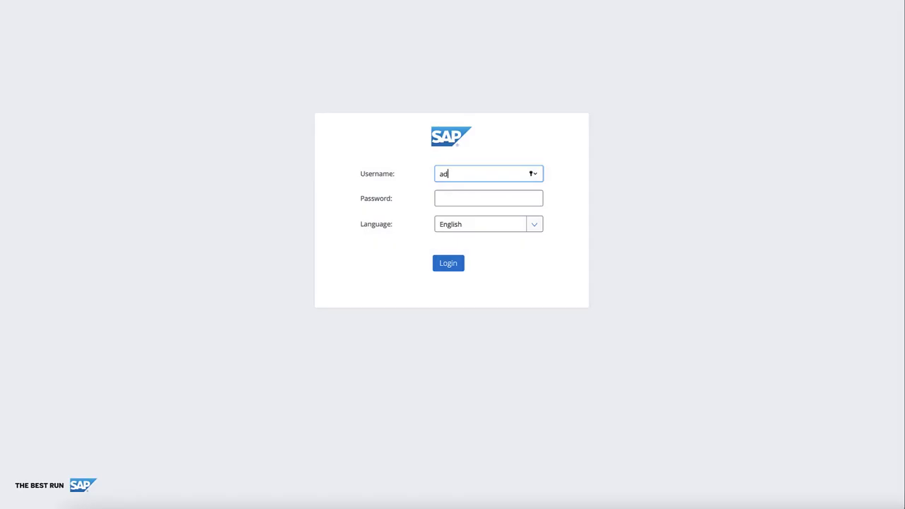
- Log in as the advanced test user with its password
{"action": "type", "text": "vanced"}
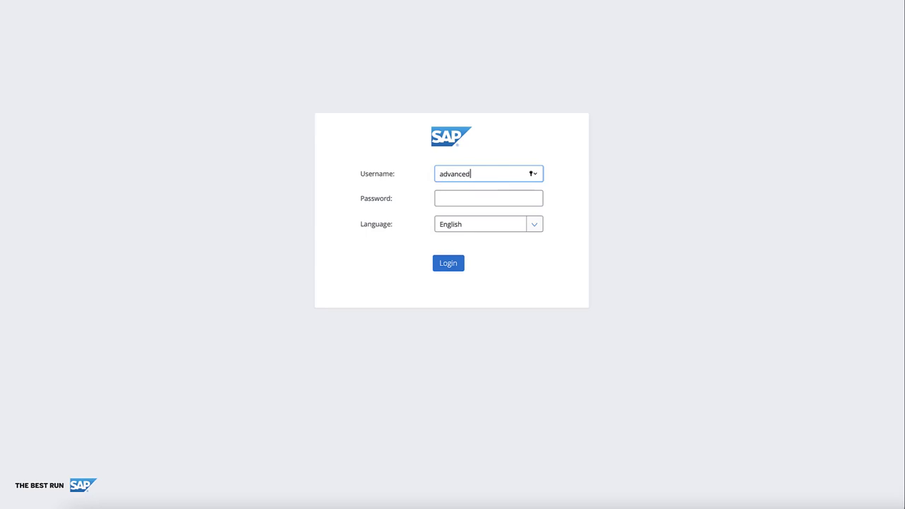
{"action": "key", "text": "Tab"}
{"action": "type", "text": "****"}
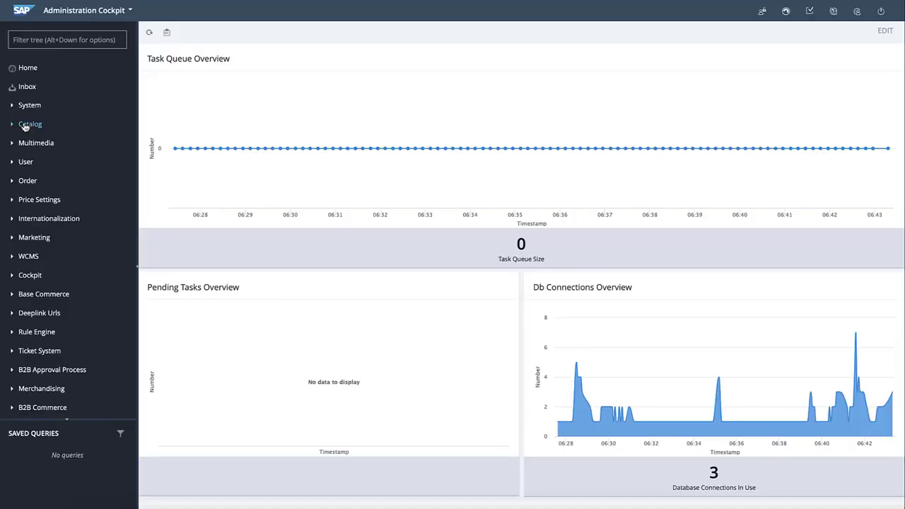
- Open the first Catalog product, check the output widget's Filter options, then log out
{"action": "left_click", "coordinate": [25, 126]}
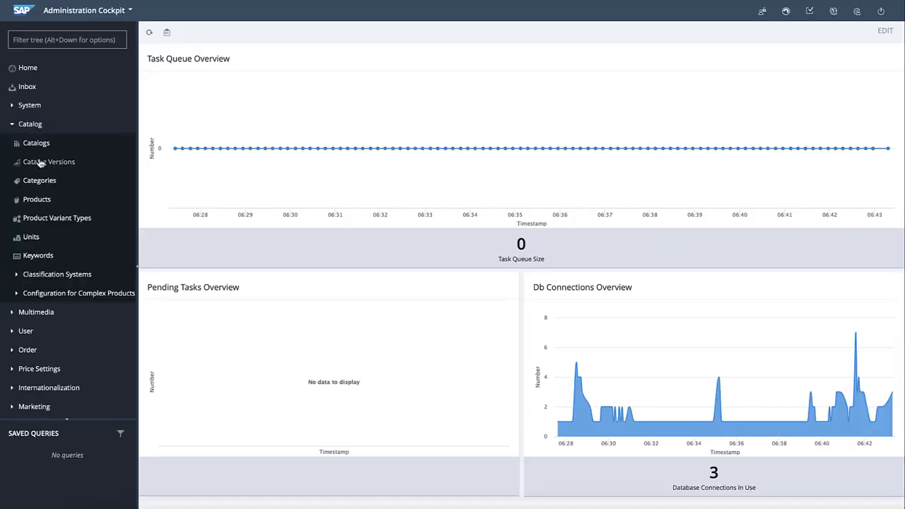
{"action": "left_click", "coordinate": [36, 200]}
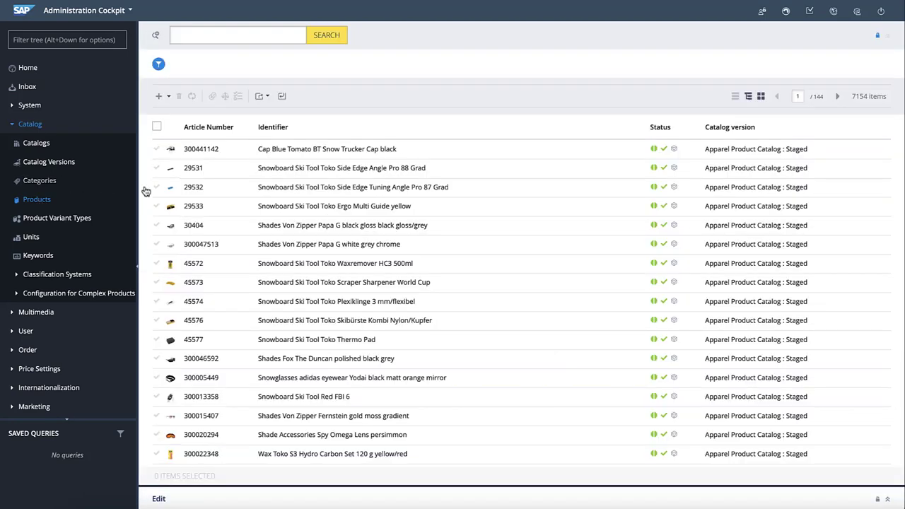
{"action": "left_click", "coordinate": [214, 157]}
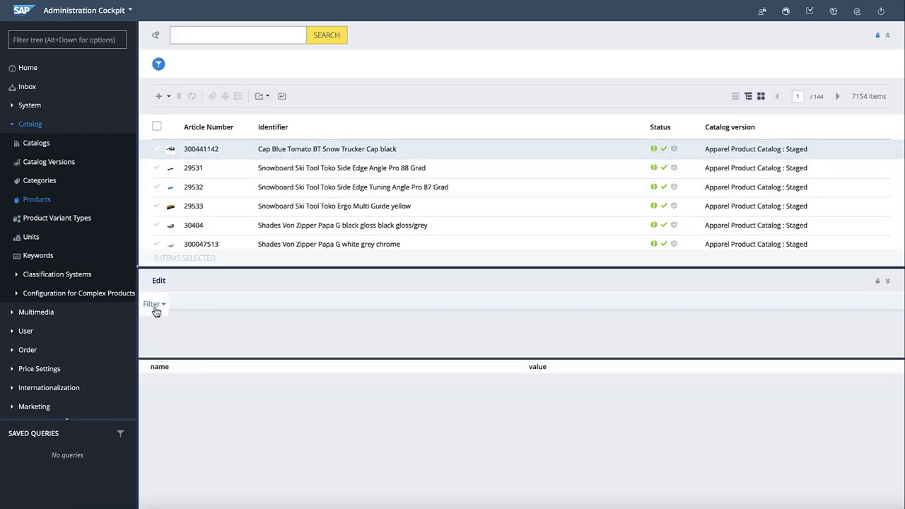
{"action": "left_click", "coordinate": [161, 310]}
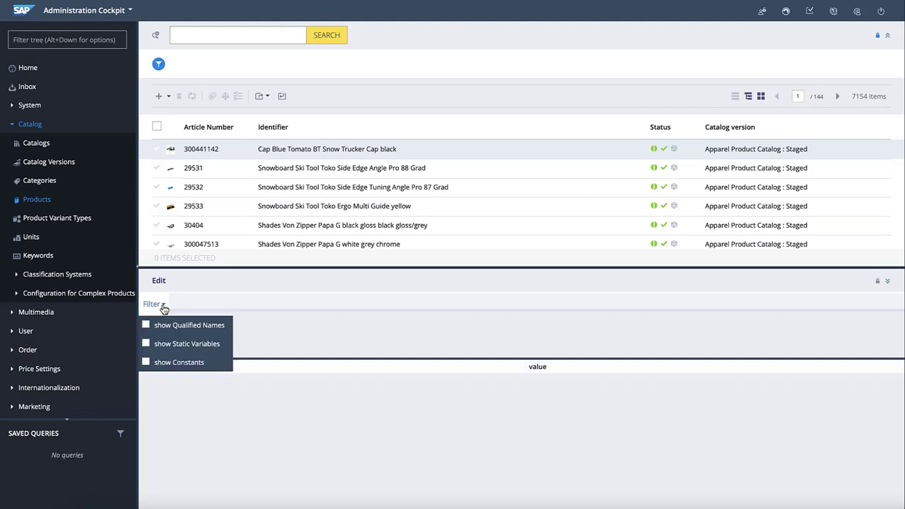
{"action": "left_click", "coordinate": [881, 12]}
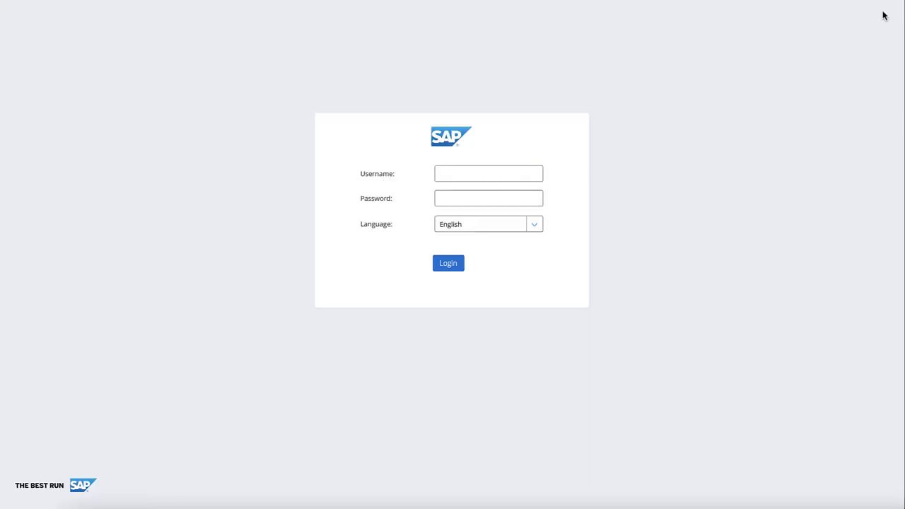
- Sign in as the multi-group test user and proceed with the advanced_group authority group
{"action": "type", "text": "multi"}
{"action": "key", "text": "Tab"}
{"action": "type", "text": "****"}
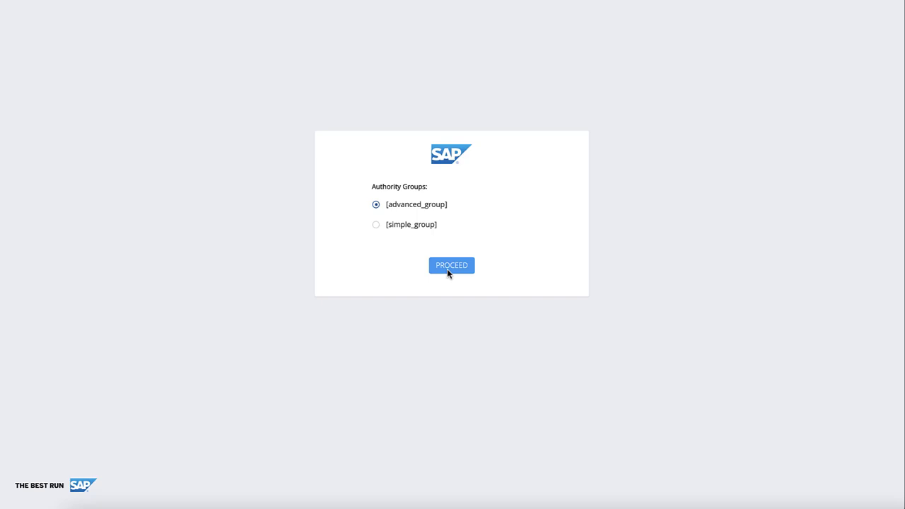
{"action": "left_click", "coordinate": [447, 269]}
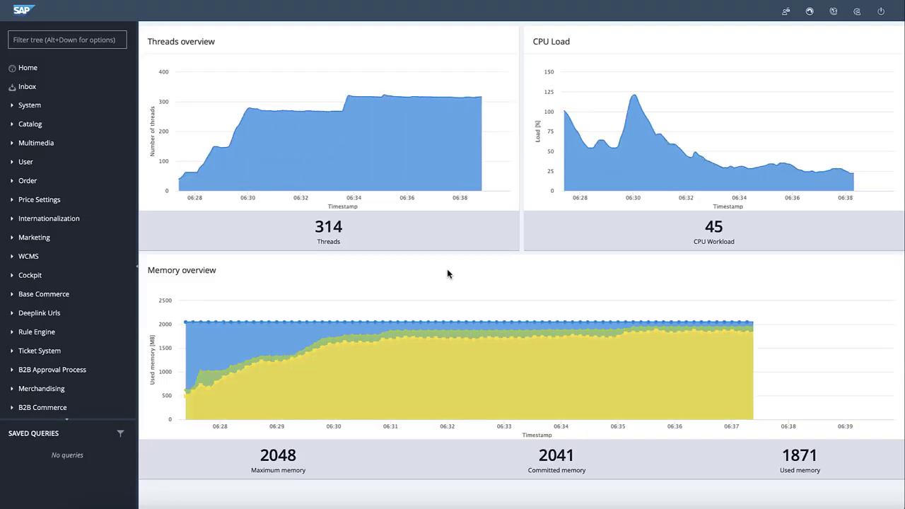
- Check the first product's output widget Filter, then switch the authority group to simple_group
{"action": "left_click", "coordinate": [29, 124]}
{"action": "left_click", "coordinate": [36, 199]}
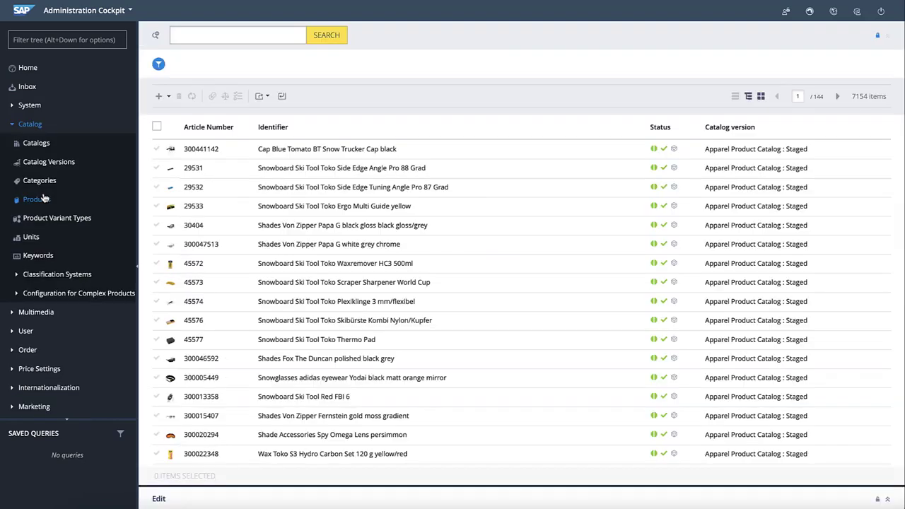
{"action": "left_click", "coordinate": [215, 152]}
{"action": "left_click", "coordinate": [154, 304]}
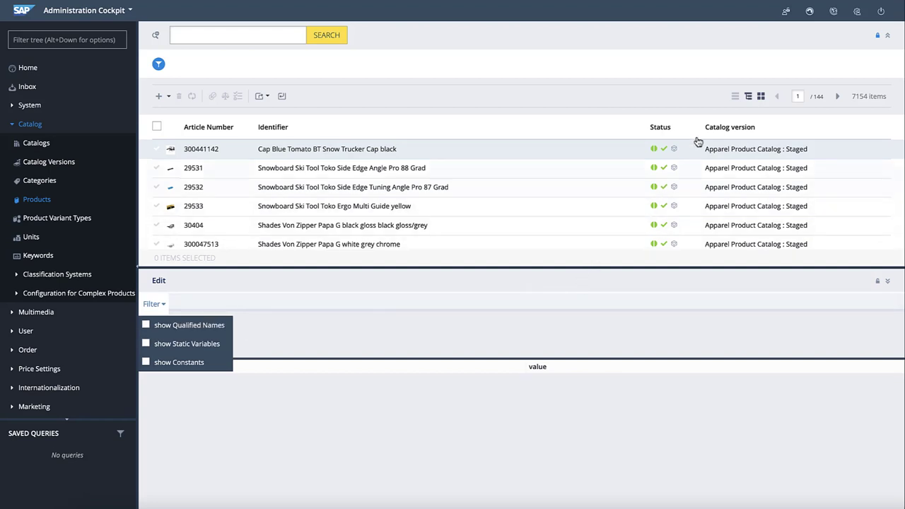
{"action": "left_click", "coordinate": [785, 12]}
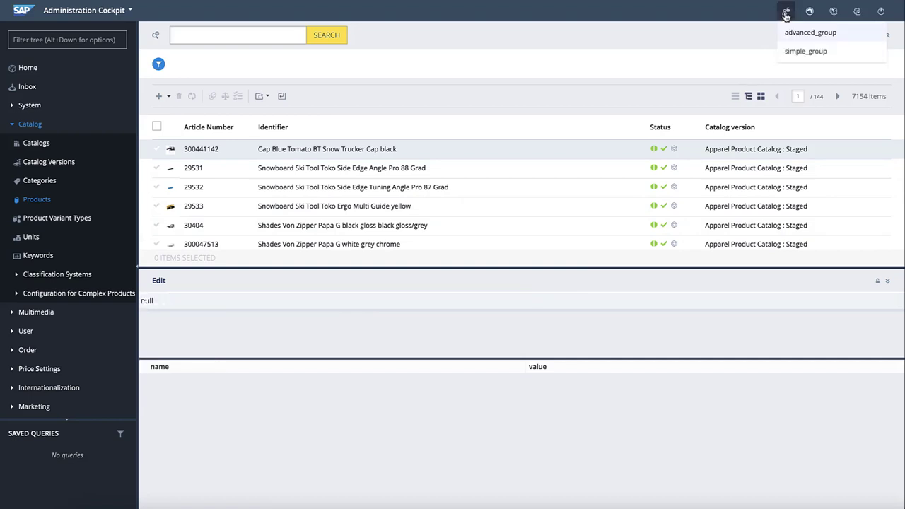
{"action": "left_click", "coordinate": [798, 51]}
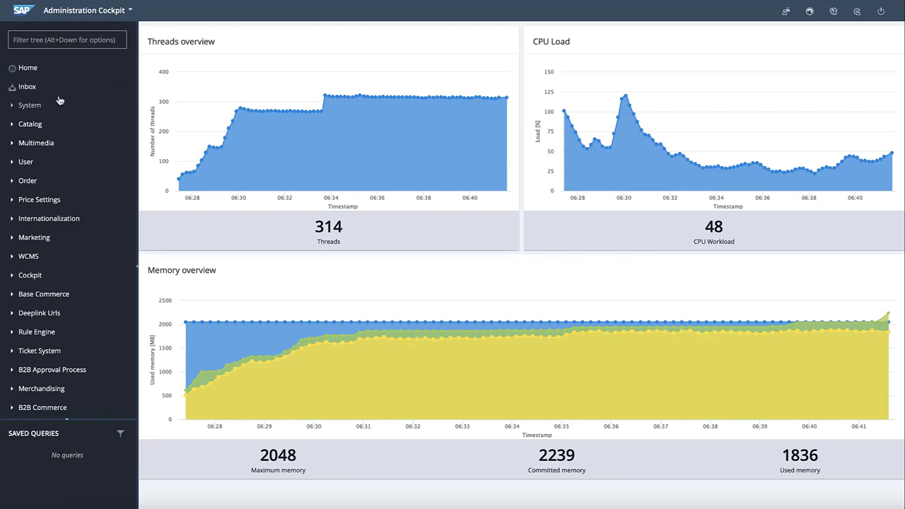
- From Catalog > Products, open the Cap Blue Tomato BT Snow Trucker Cap black, then log out
{"action": "left_click", "coordinate": [28, 124]}
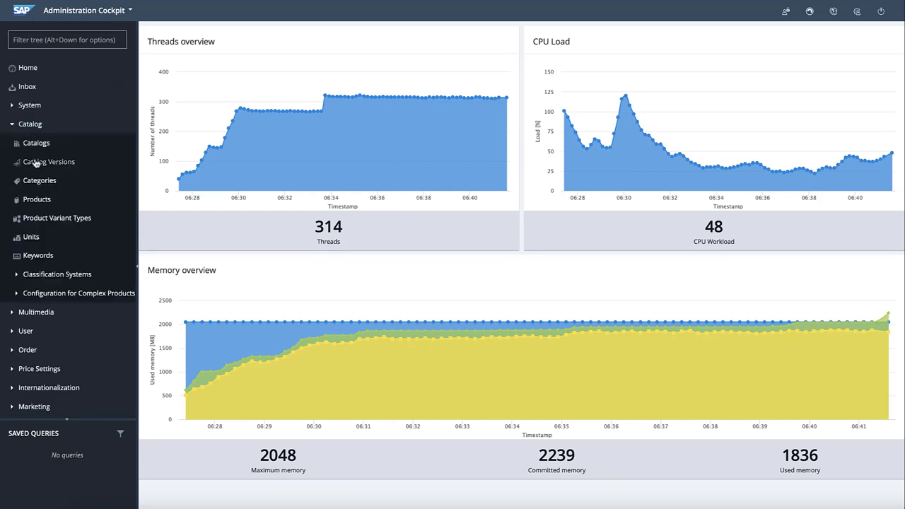
{"action": "left_click", "coordinate": [37, 199]}
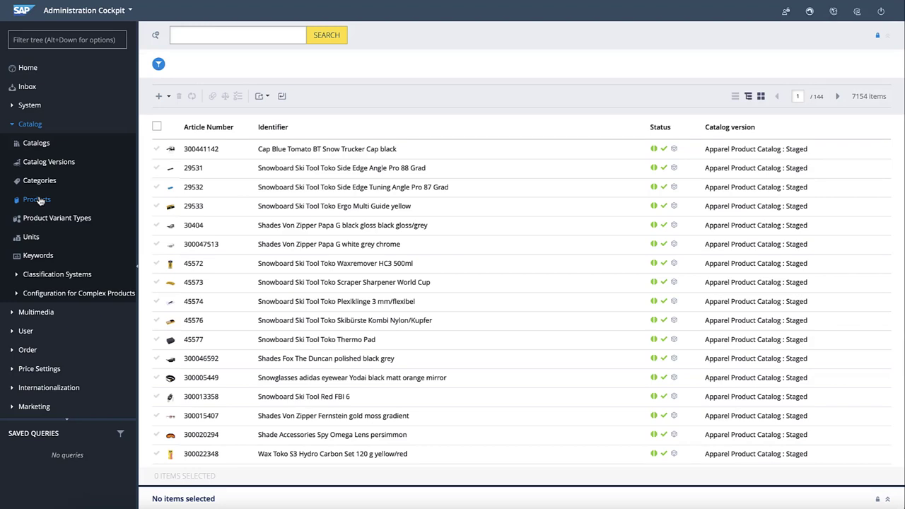
{"action": "left_click", "coordinate": [202, 151]}
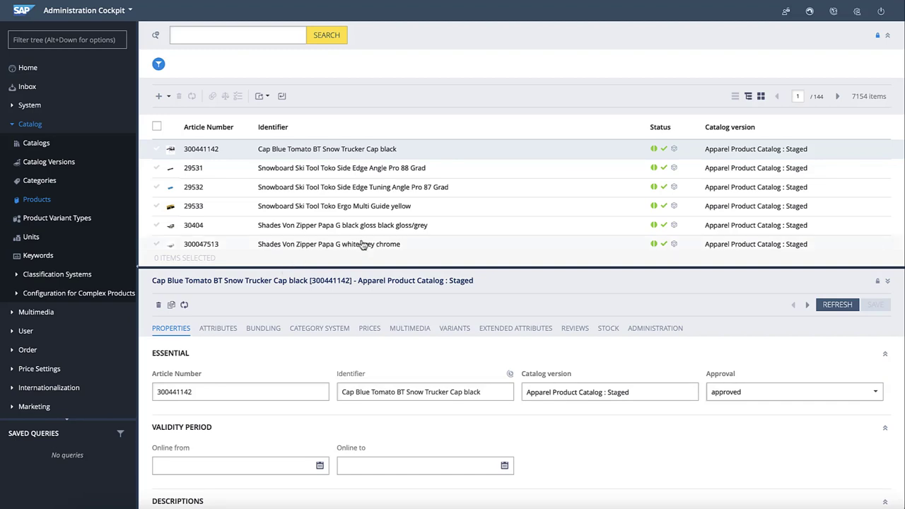
{"action": "left_click", "coordinate": [883, 10]}
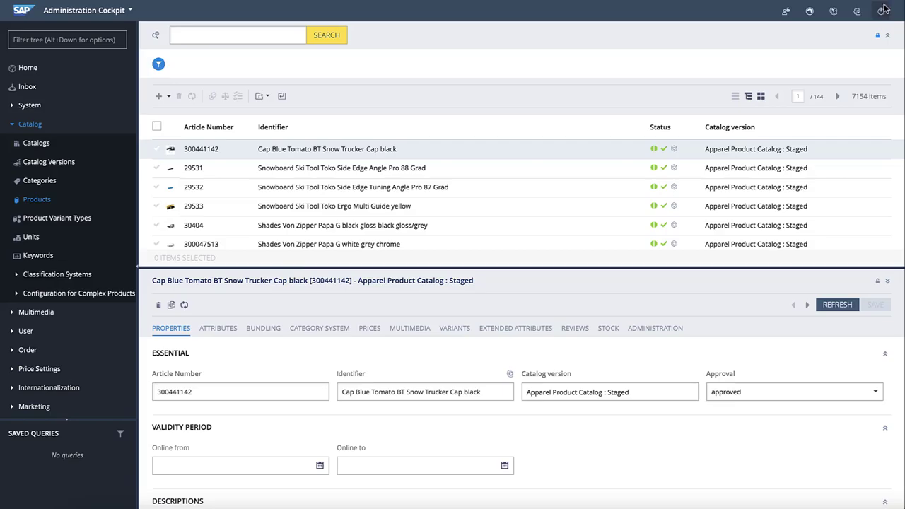